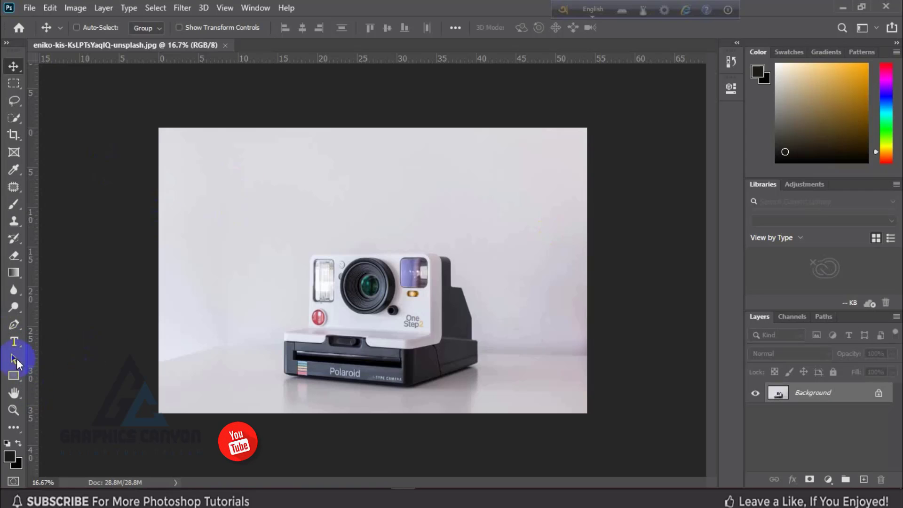
left_click(14, 342)
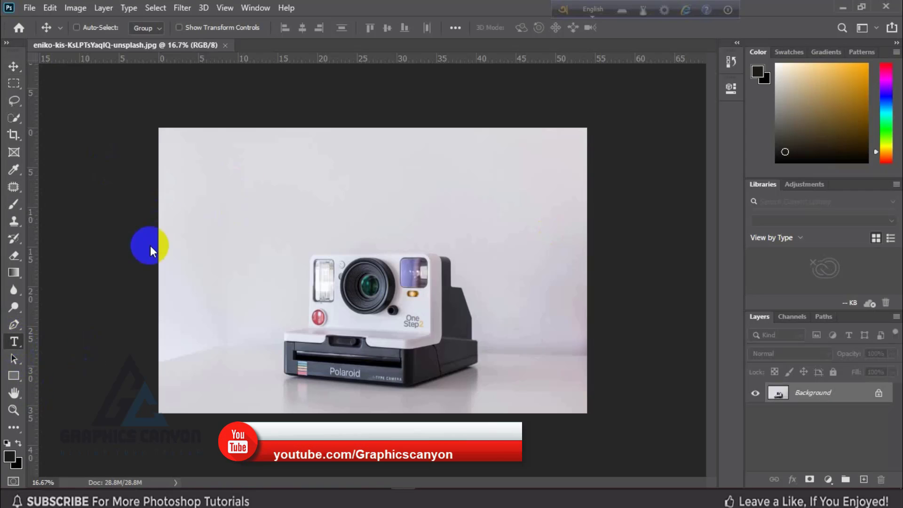
left_click(232, 200)
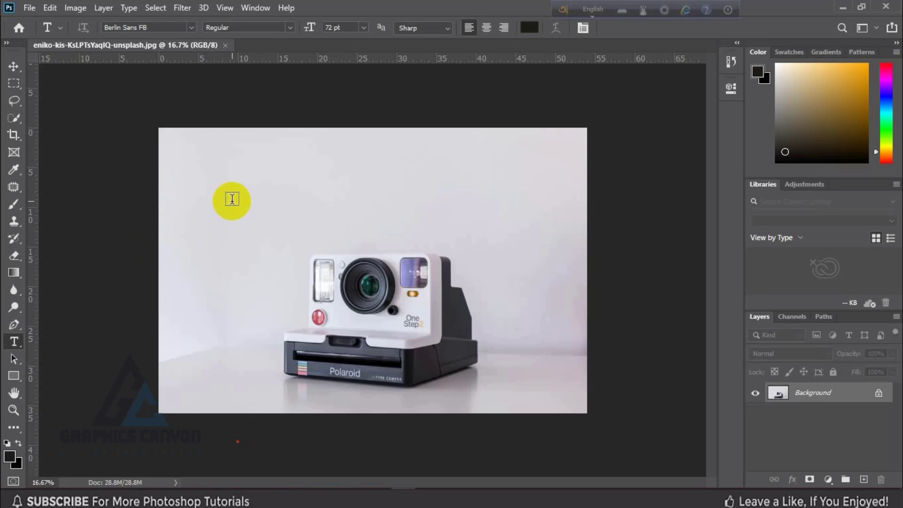
left_click(232, 199)
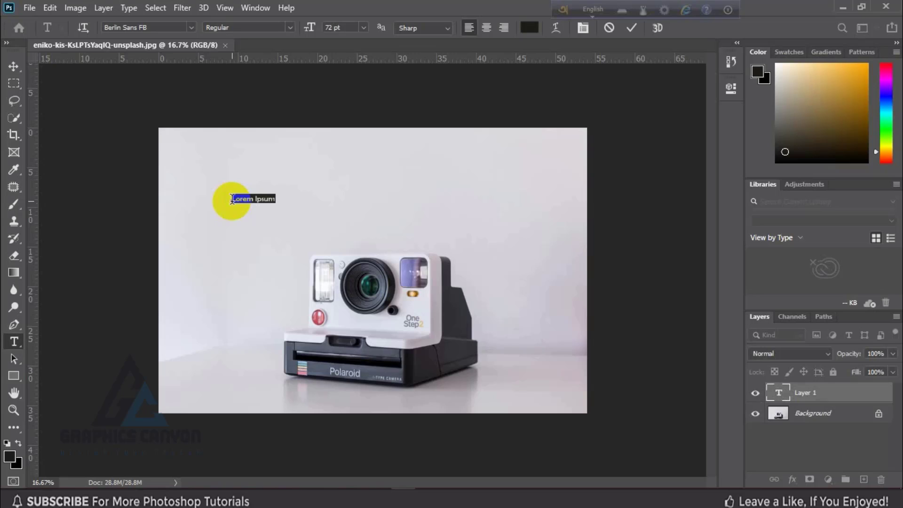
left_click(232, 199)
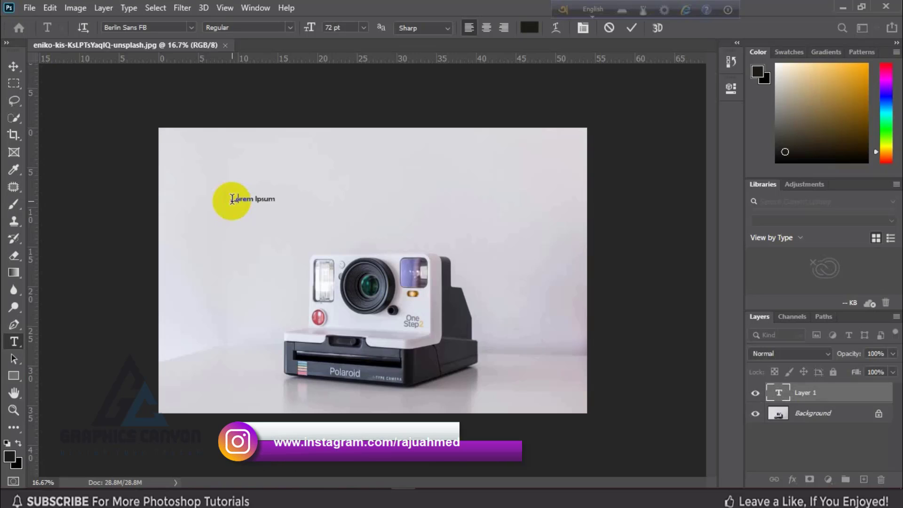
key("ctrl+a")
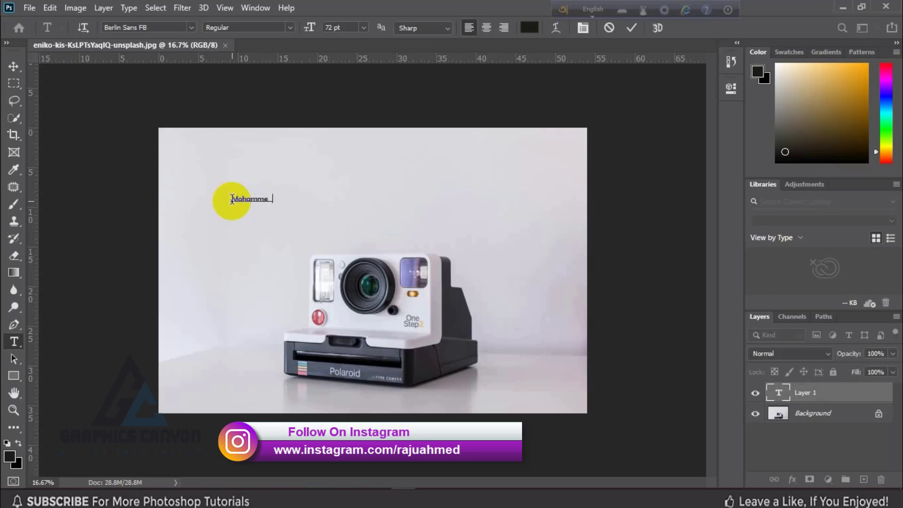
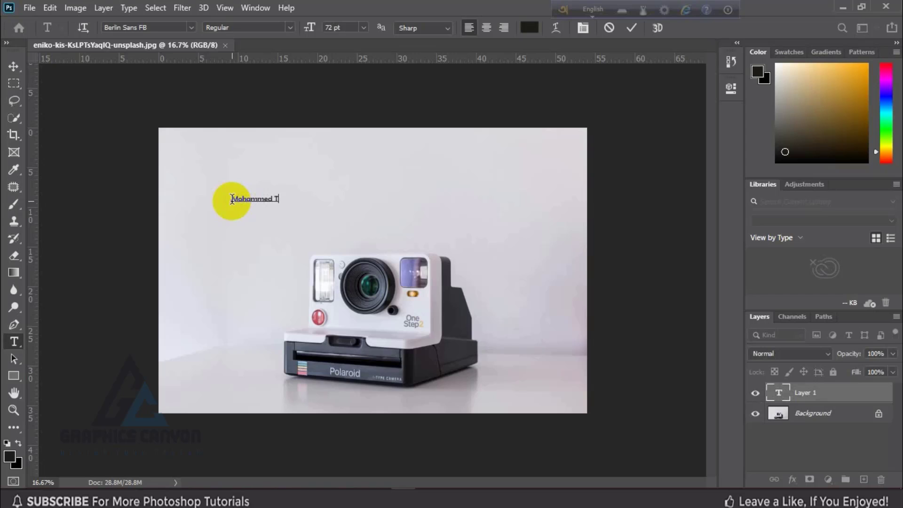
Enlarge the name text to 148 pt and commit it
key("ctrl+a")
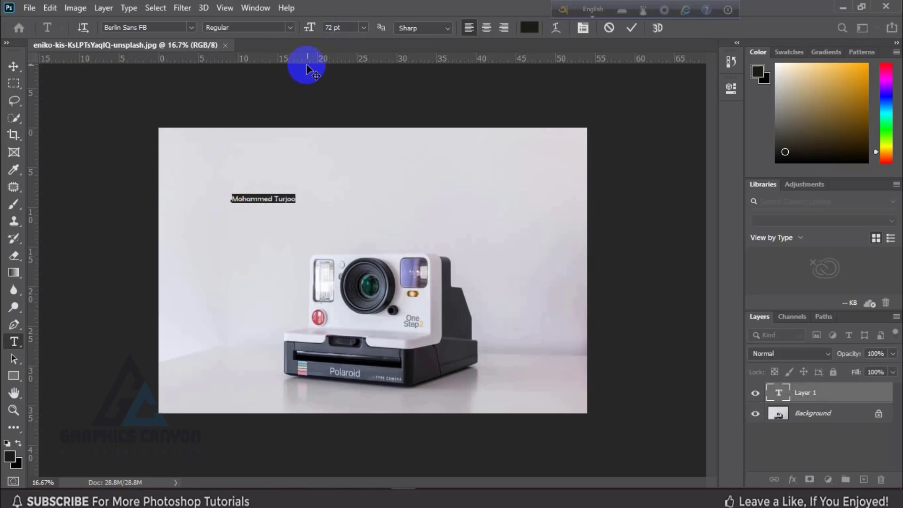
left_click(347, 28)
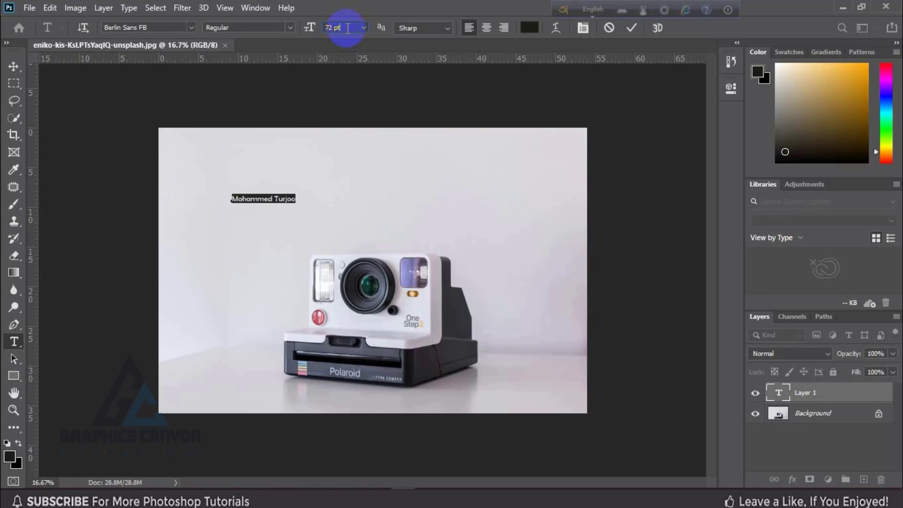
key("Up")
key("Up")
key("Up")
key("Up")
key("Up")
key("Up")
key("Up")
key("Up")
key("Up")
key("Up")
key("Up")
key("Up")
key("Up")
key("Up")
key("Up")
key("Up")
key("Up")
key("Up")
key("Up")
key("Up")
key("Up")
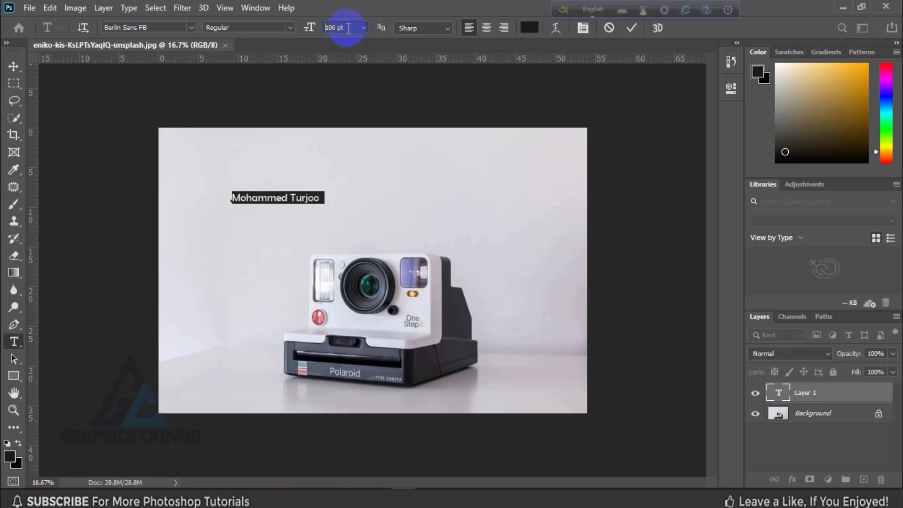
key("Up")
key("Up")
key("Up")
key("Up")
key("Up")
key("Up")
key("Up")
key("Up")
key("Up")
key("Up")
key("Up")
key("Up")
key("Up")
key("Up")
key("Up")
key("Up")
key("Up")
key("Up")
key("Up")
key("Up")
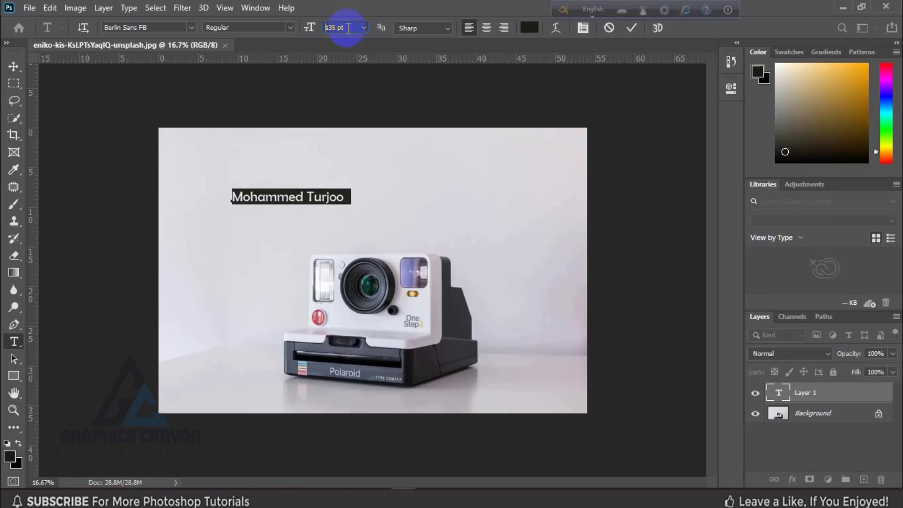
key("Up")
key("Up")
key("Up")
key("Up")
key("Up")
key("Up")
key("Up")
key("Up")
key("Up")
key("Up")
key("Up")
key("Up")
key("Up")
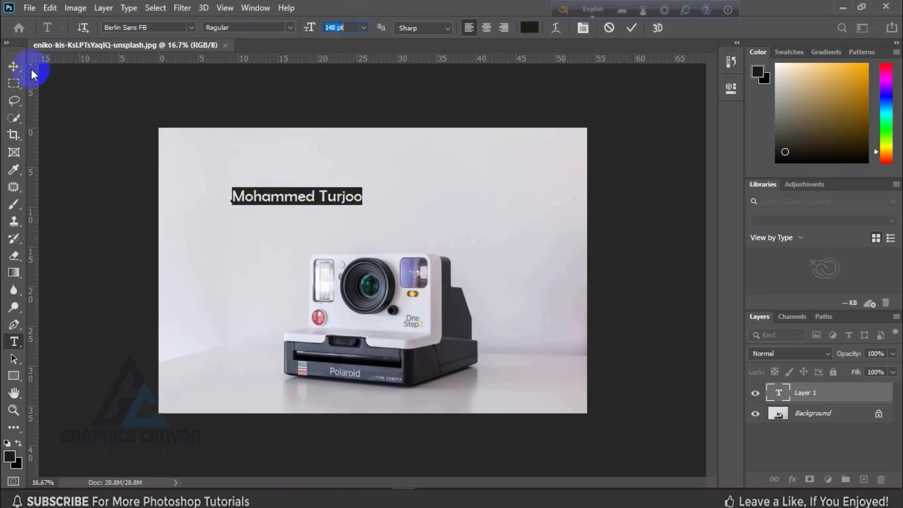
left_click(204, 141)
Move the name text up slightly and fade its layer to 42% opacity
key("v")
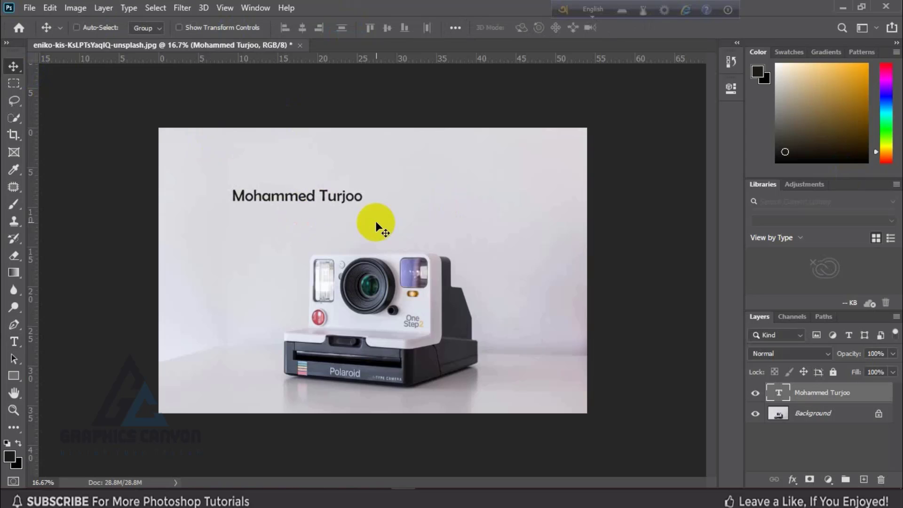
left_click_drag(332, 200, 341, 179)
left_click(893, 353)
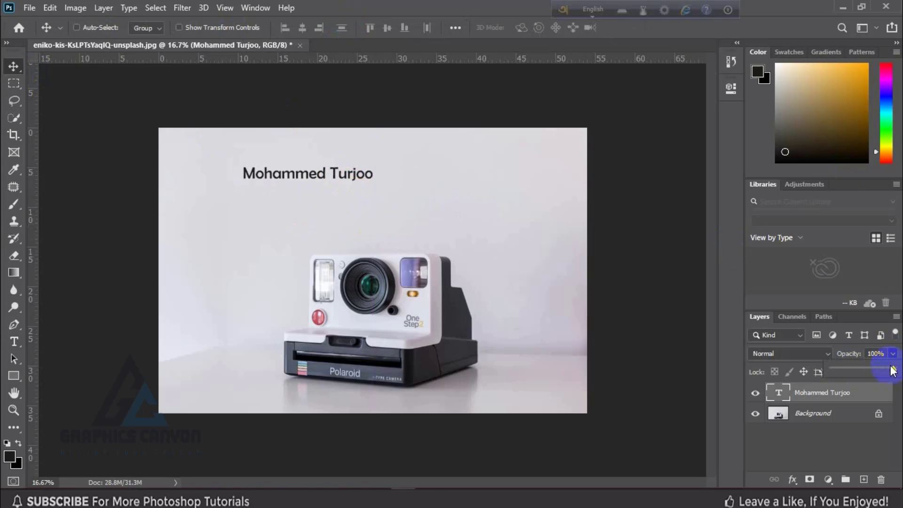
left_click_drag(893, 371, 859, 375)
Stretch the name text taller and slightly wider, apply it, then save with Ctrl+S
key("ctrl+t")
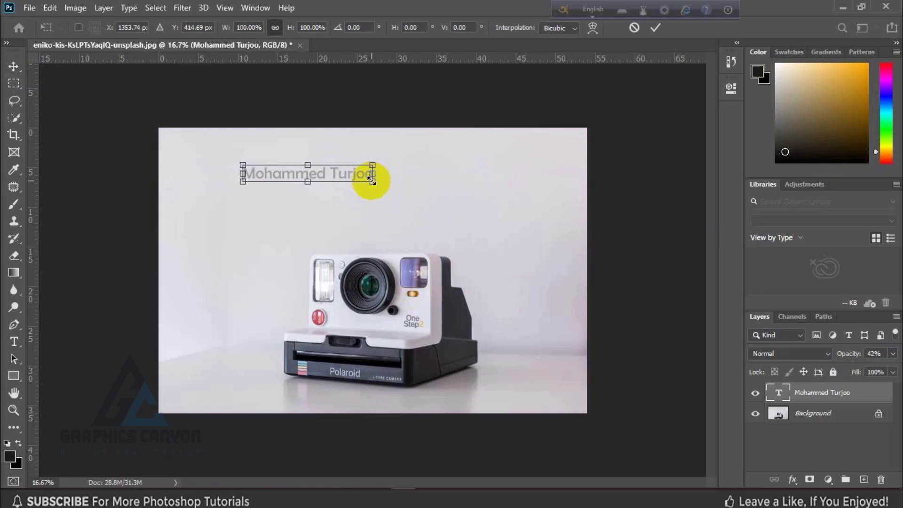
mouse_move(371, 181)
left_mouse_down()
mouse_move(396, 191)
mouse_move(385, 192)
left_mouse_up()
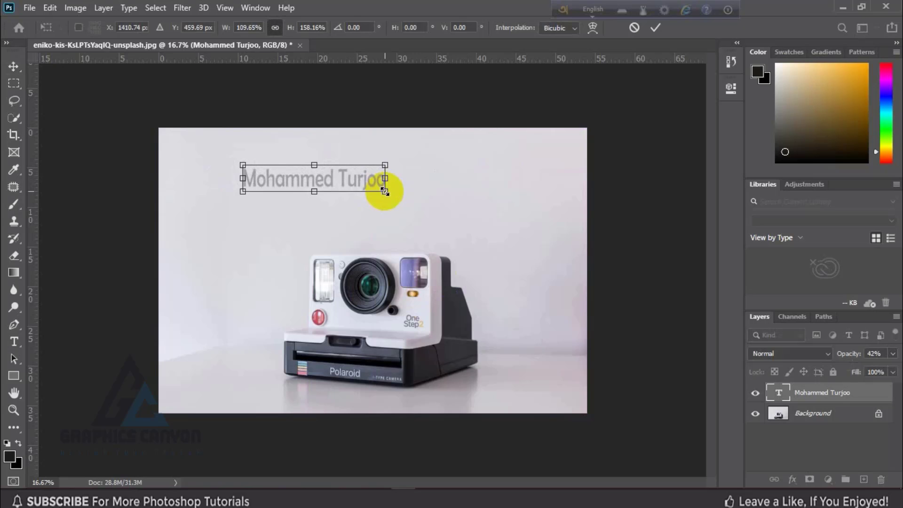
left_click(656, 28)
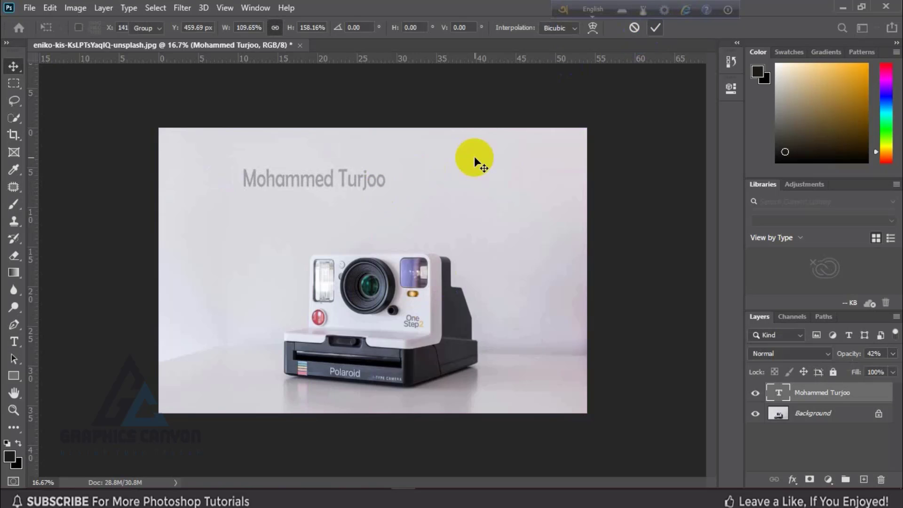
key("ctrl")
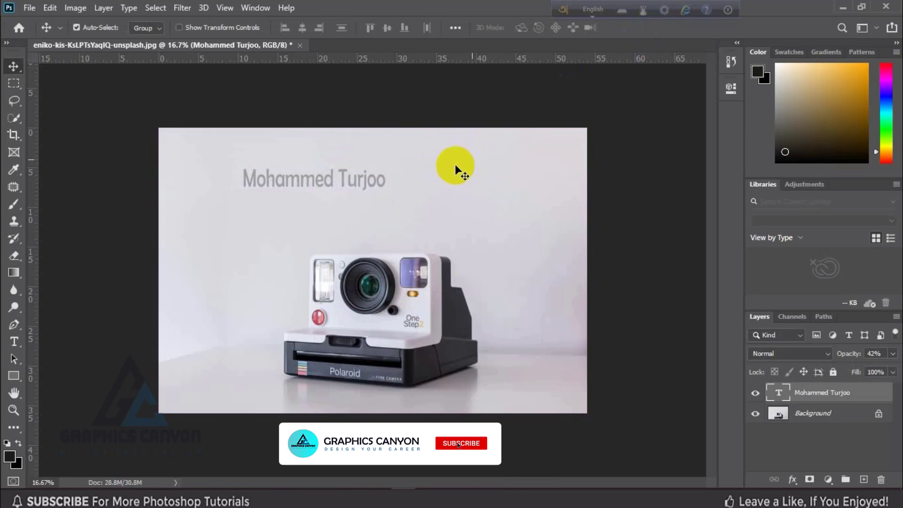
key("ctrl+s")
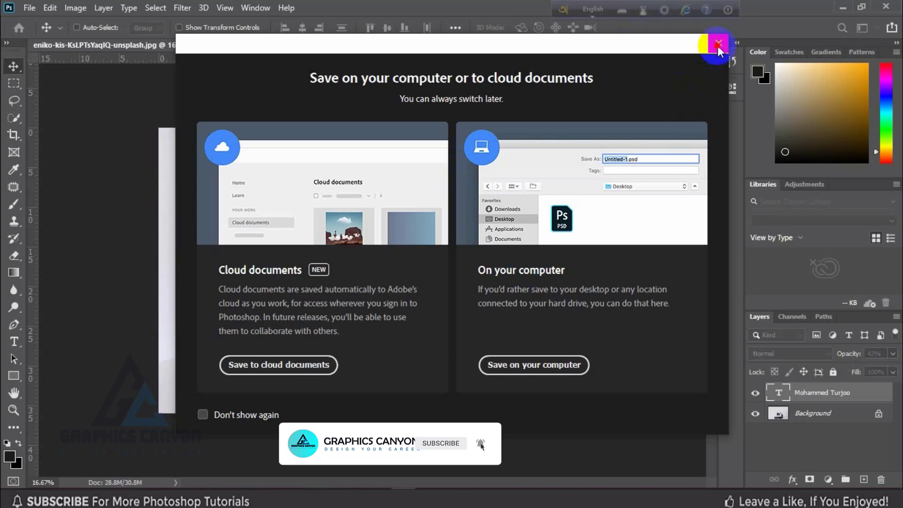
Dismiss the save prompt, undo the stretch, and drag the text to the camera's lower left
left_click(718, 44)
key("ctrl")
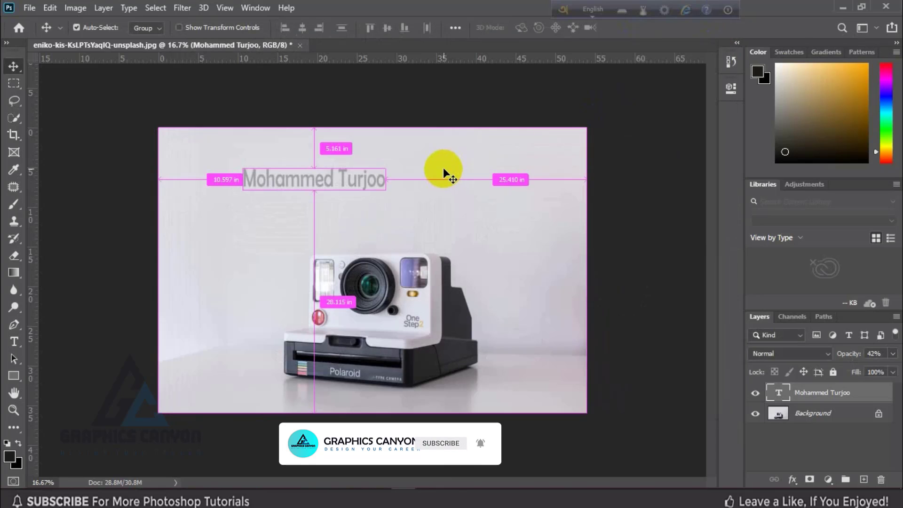
key("ctrl+z")
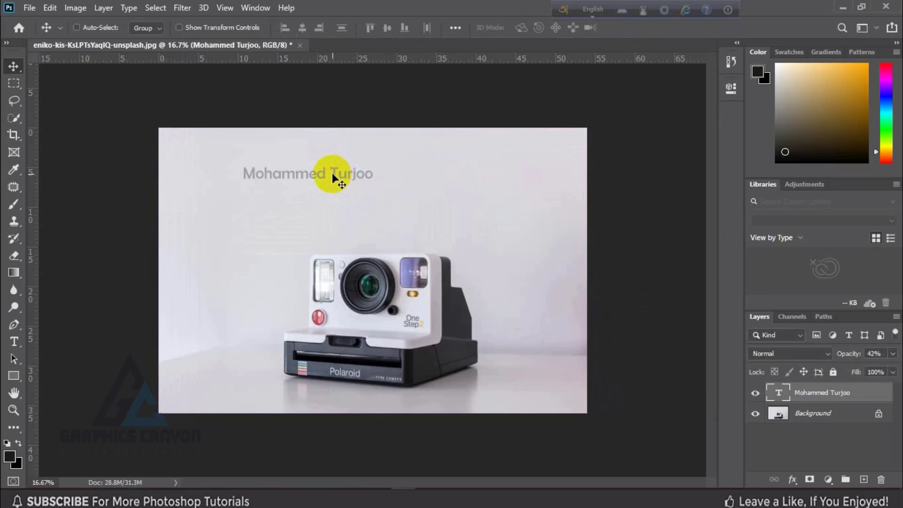
mouse_move(326, 180)
left_mouse_down()
mouse_move(405, 182)
mouse_move(355, 173)
mouse_move(389, 176)
mouse_move(390, 163)
mouse_move(350, 208)
mouse_move(341, 179)
mouse_move(371, 203)
mouse_move(418, 187)
mouse_move(375, 198)
mouse_move(343, 281)
mouse_move(444, 278)
mouse_move(413, 404)
mouse_move(374, 369)
mouse_move(308, 353)
left_mouse_up()
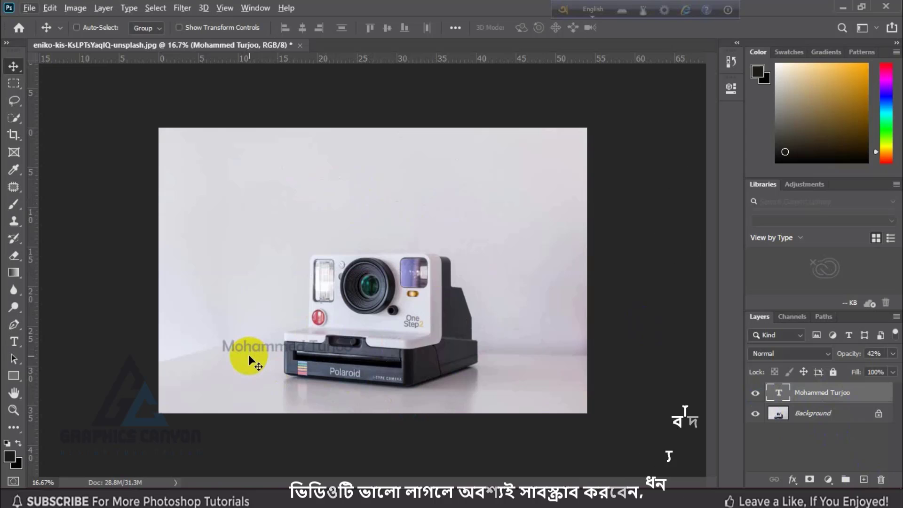
Alt-drag copies of the faded name onto the camera, left side, top and bottom edge
left_click_drag(249, 356, 491, 228)
left_click_drag(490, 228, 217, 273)
left_click_drag(279, 249, 546, 157)
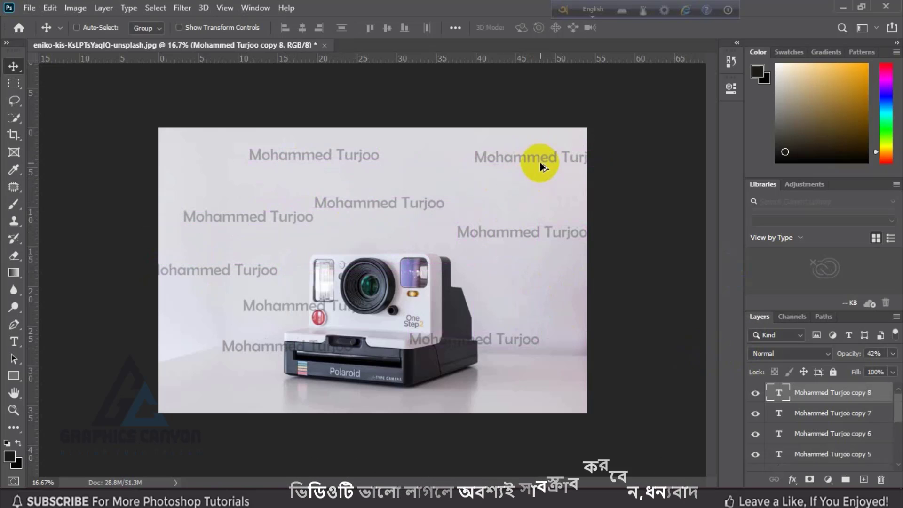
left_click_drag(538, 161, 363, 405)
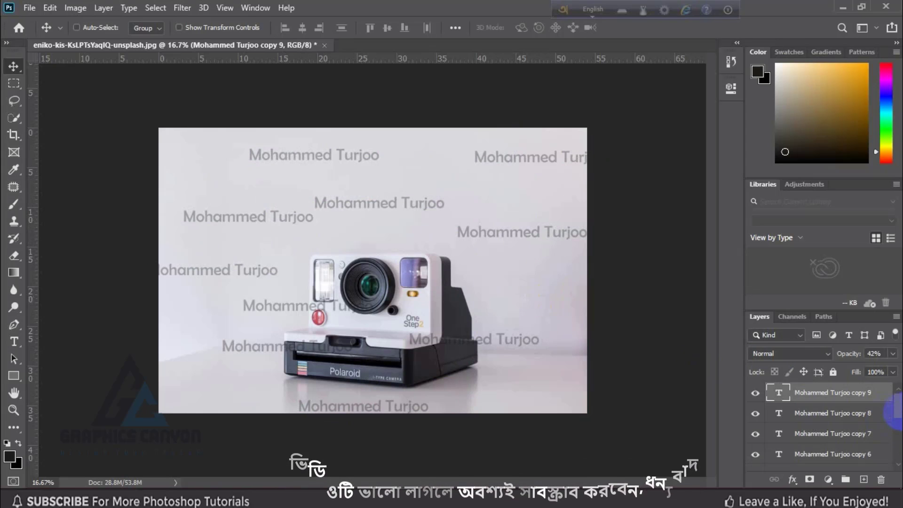
left_click_drag(898, 405, 899, 449)
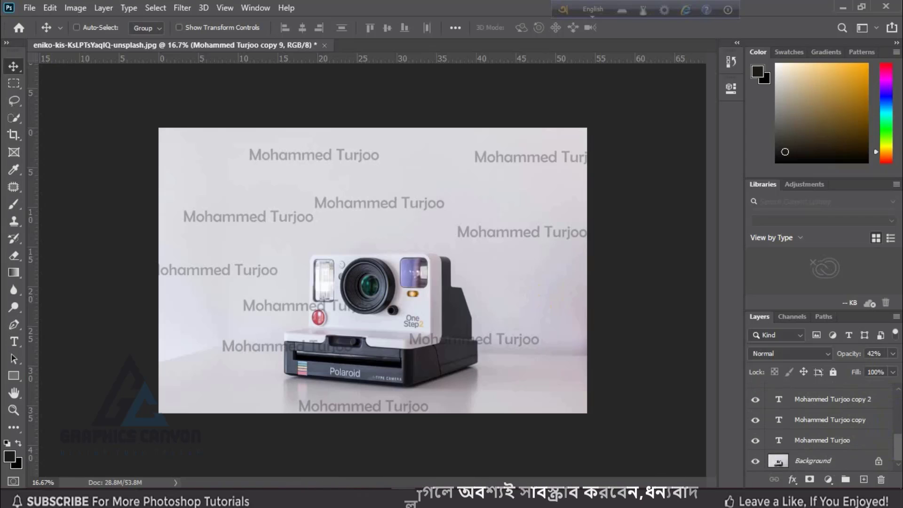
Select all ten name text layers and group them into Group 1
left_click(845, 438, "shift")
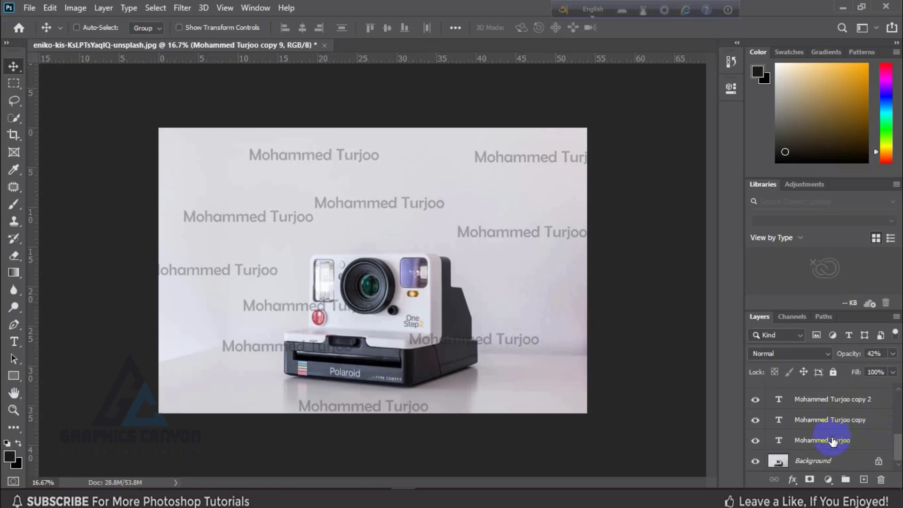
left_click(833, 442, "shift")
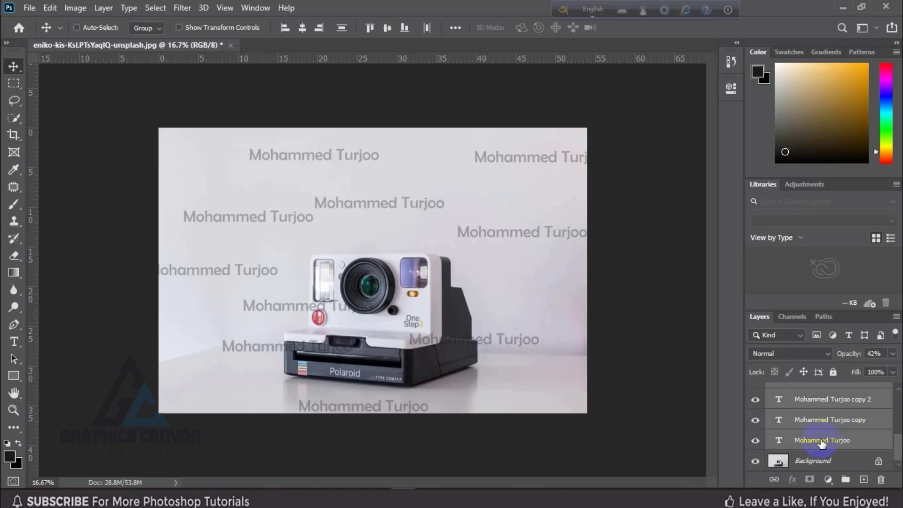
key("ctrl+g")
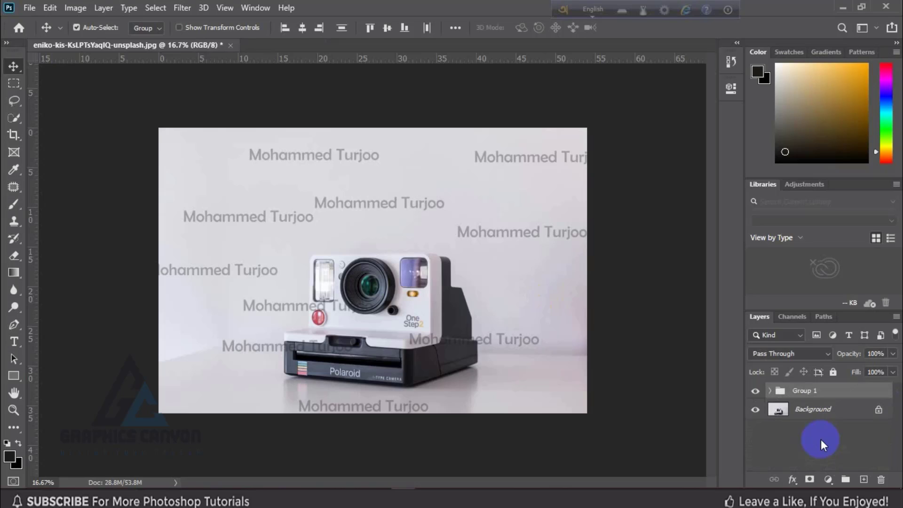
Set Group 1's opacity to 42% and nudge the whole watermark pattern slightly
left_click(893, 353)
left_click_drag(894, 369, 864, 369)
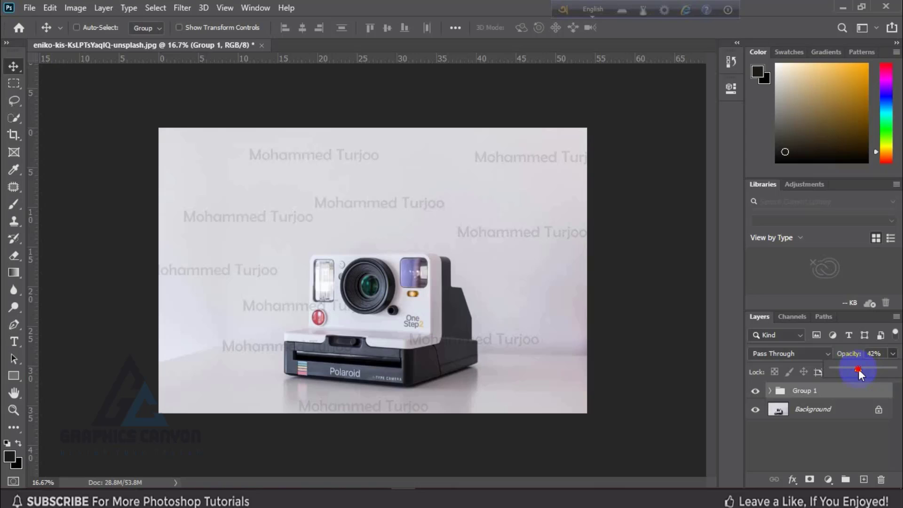
left_click(14, 66)
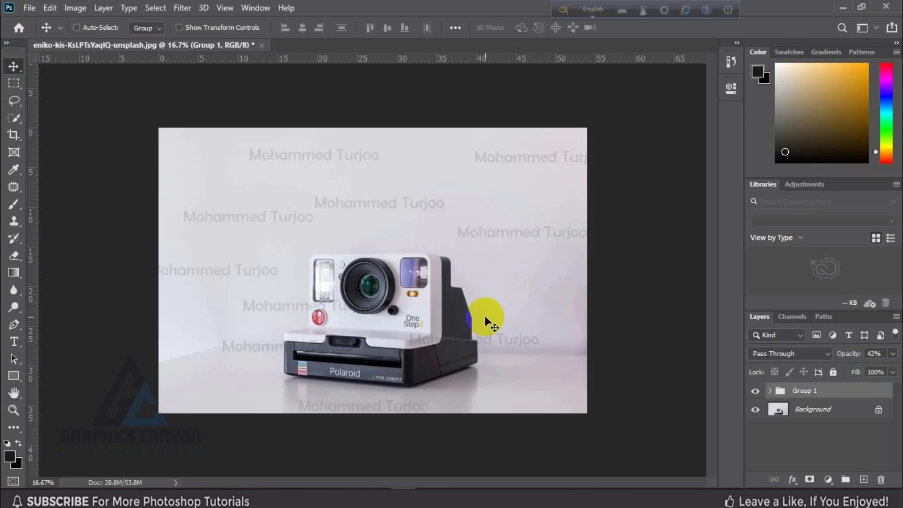
mouse_move(499, 244)
left_mouse_down()
mouse_move(502, 265)
mouse_move(520, 236)
mouse_move(575, 253)
mouse_move(488, 255)
mouse_move(506, 227)
mouse_move(500, 233)
left_mouse_up()
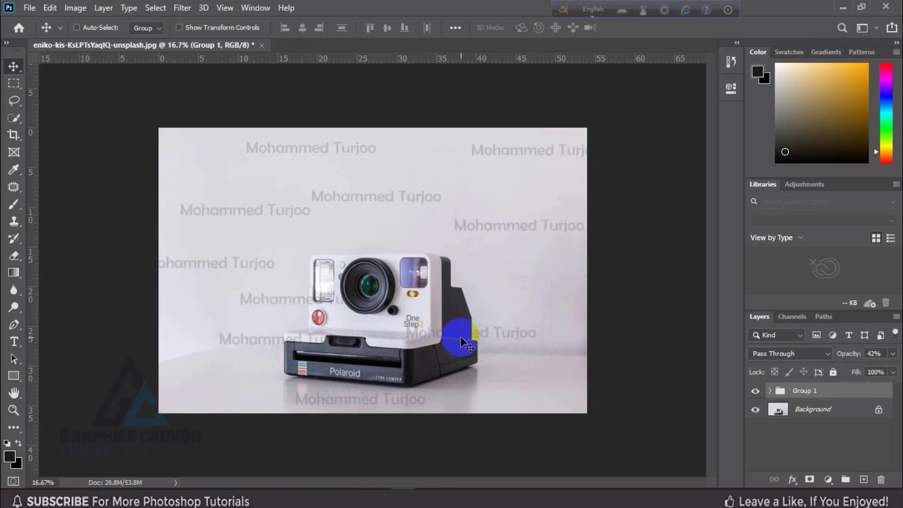